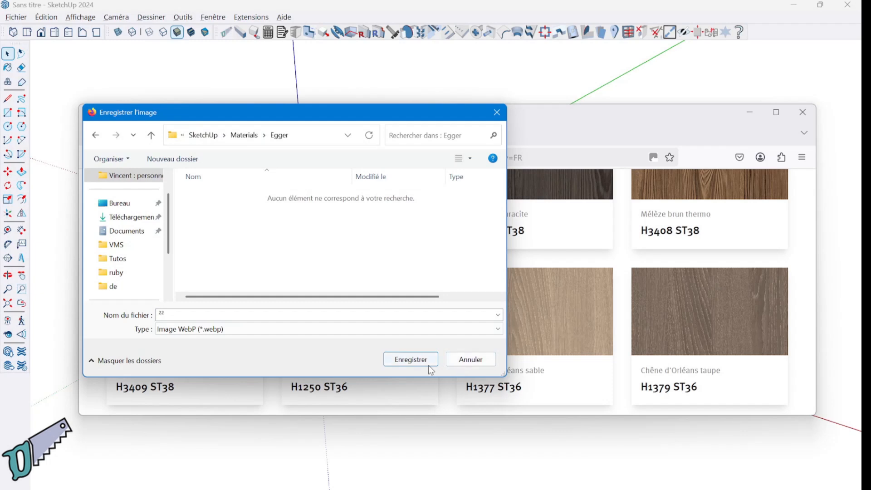
- Check the file formats offered for saving the web image in the Egger folder
click(236, 331)
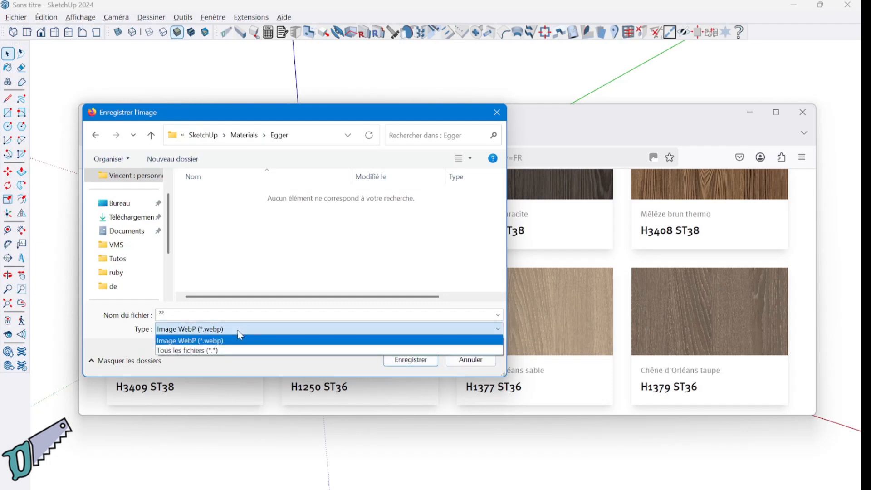
click(238, 330)
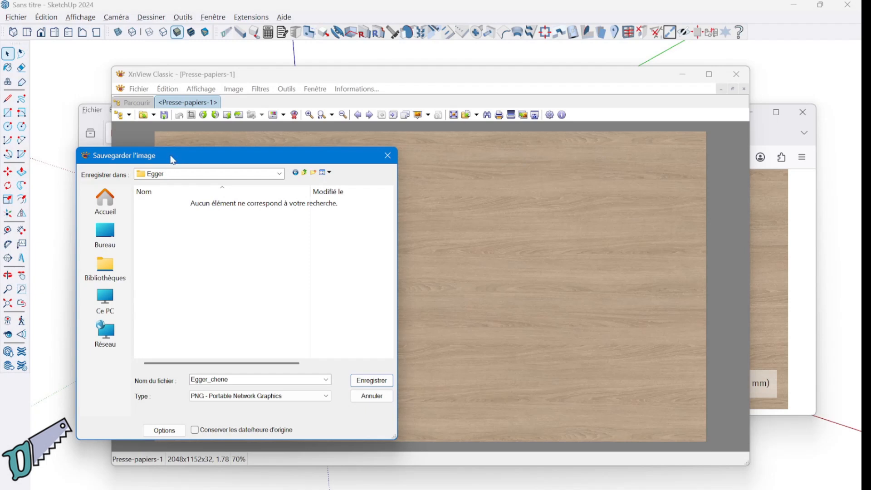
- Save the pasted wood texture in the Egger folder as Egger_chene.jpg, in JPG - JPEG / JFIF format
click(249, 397)
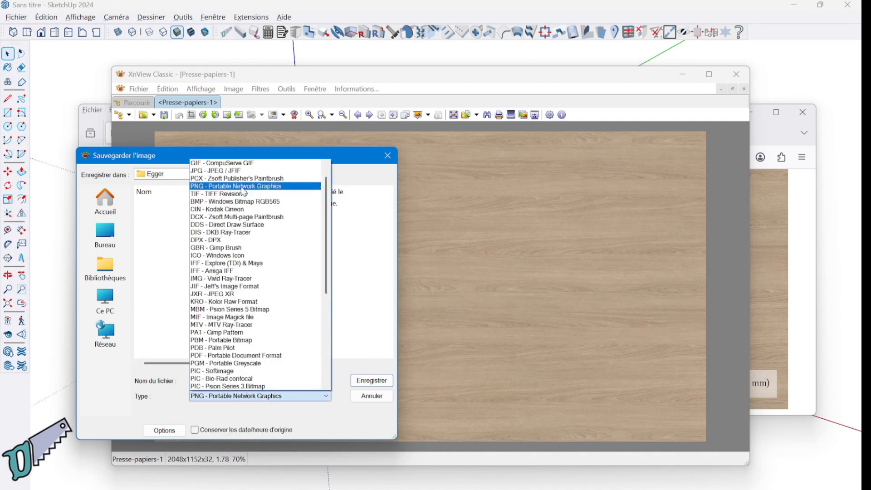
click(256, 171)
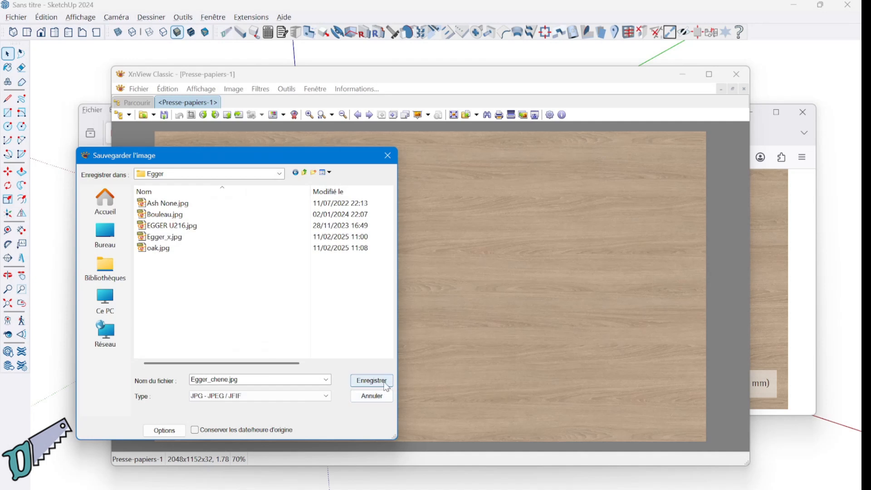
click(386, 385)
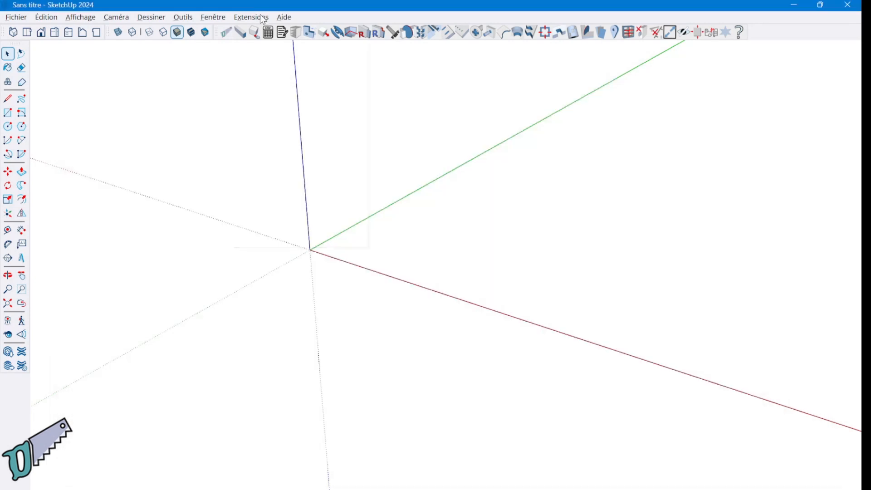
- Run the VMS_Up Ajout matériau extension on the Egger folder with result Matériaux, creating the Egger_chene material with its chosen type
click(251, 17)
mouse_move(279, 125)
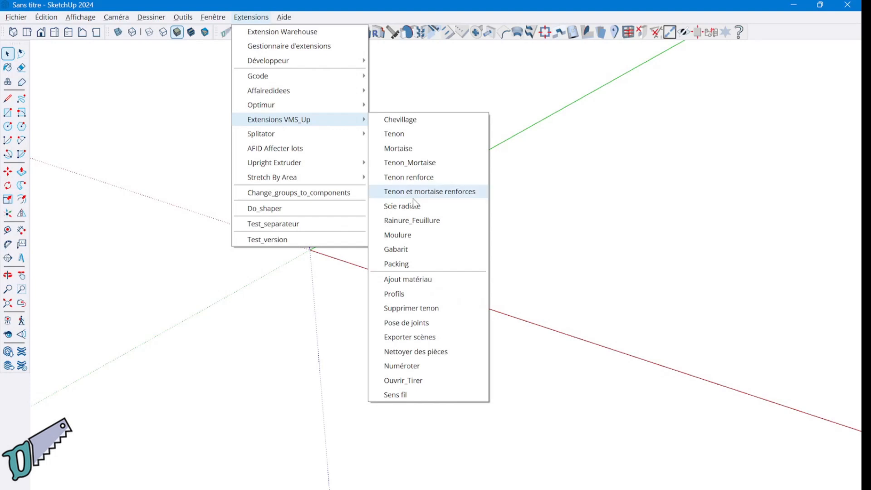
click(451, 276)
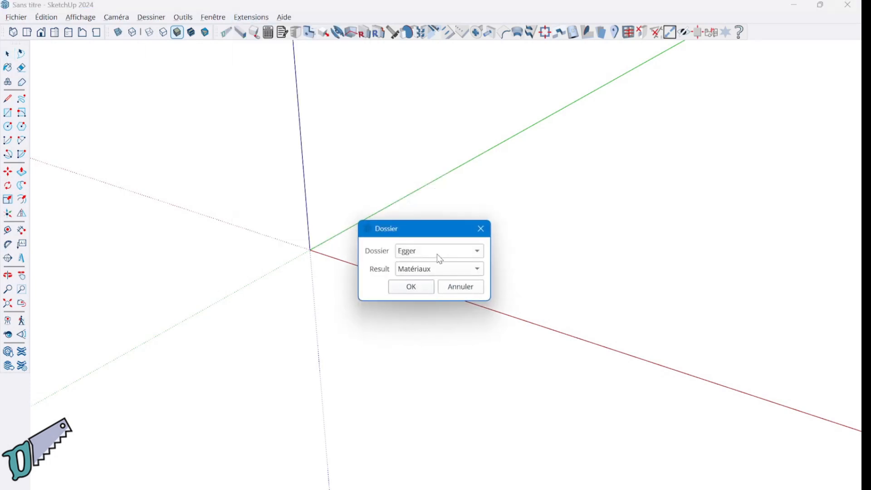
click(426, 289)
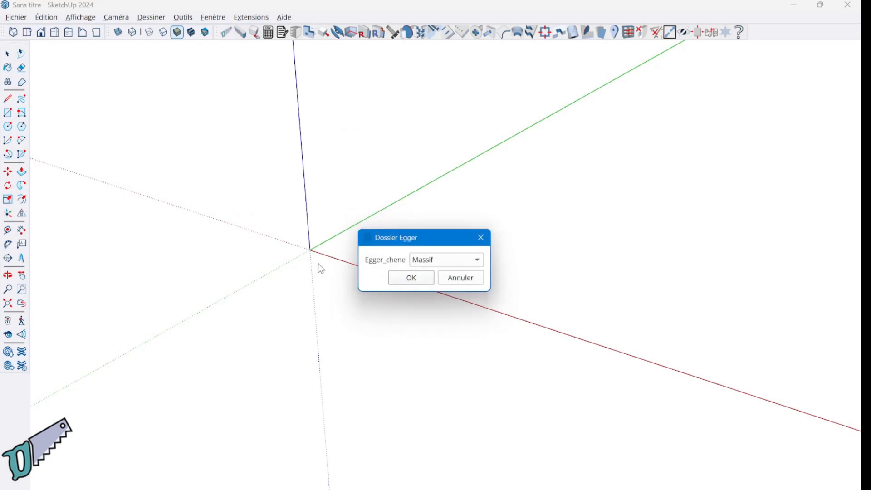
click(443, 264)
click(448, 279)
click(413, 279)
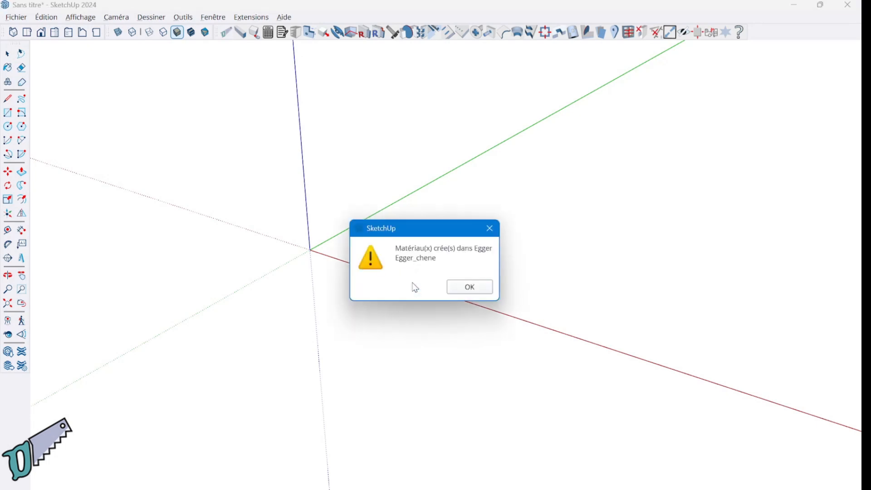
click(460, 291)
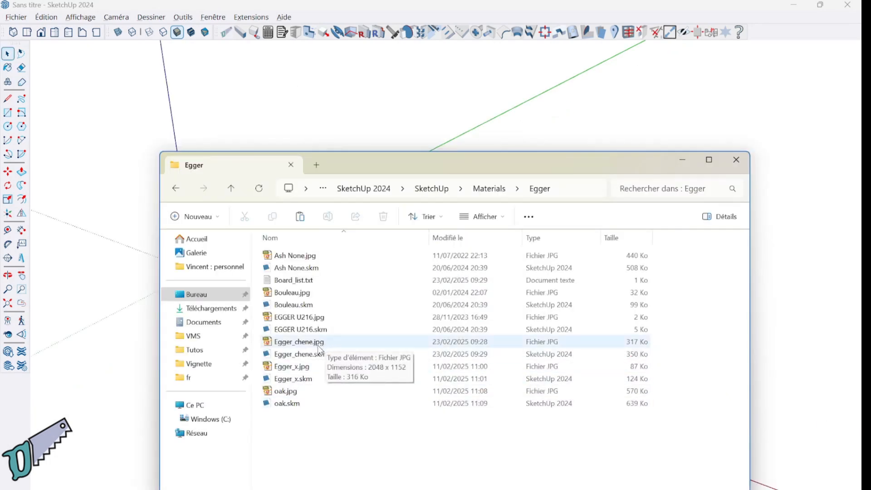
- Examine the Egger_chene.jpg image and Egger_chene.skm material files in the Egger folder
mouse_move(321, 362)
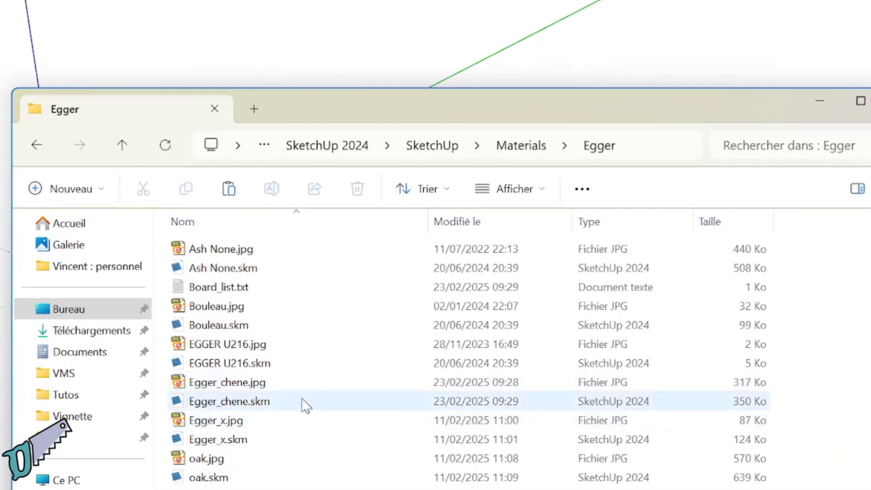
mouse_move(274, 408)
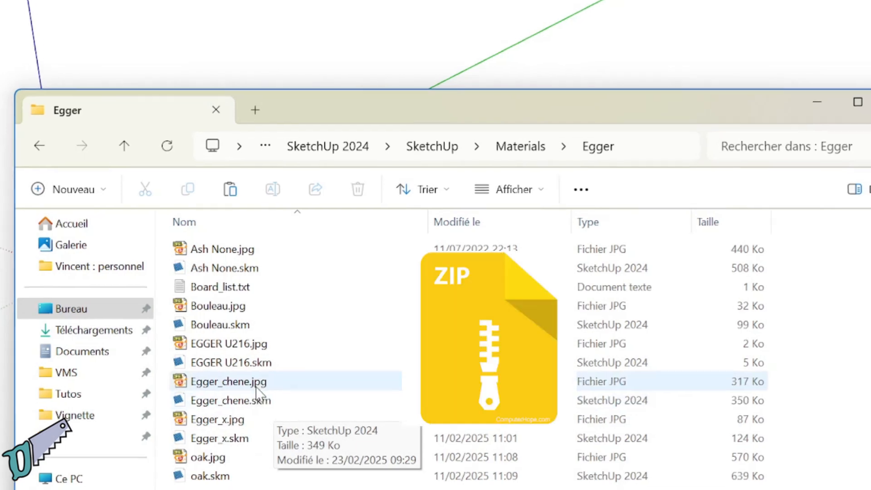
- Return to SketchUp, view the material choices in the Piece dialog, and close it
click(294, 16)
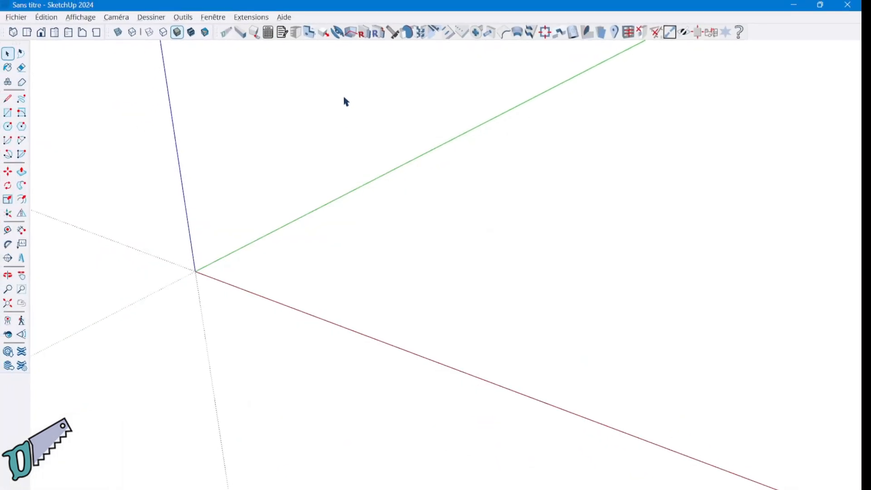
click(239, 31)
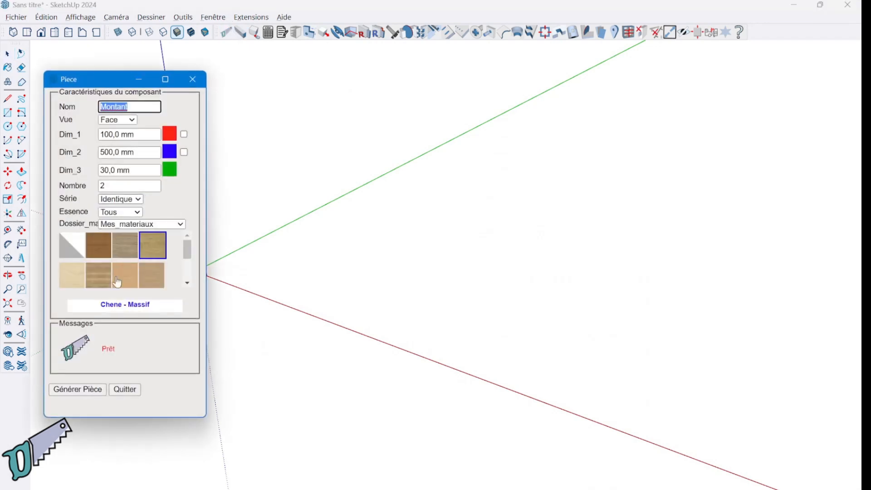
click(192, 79)
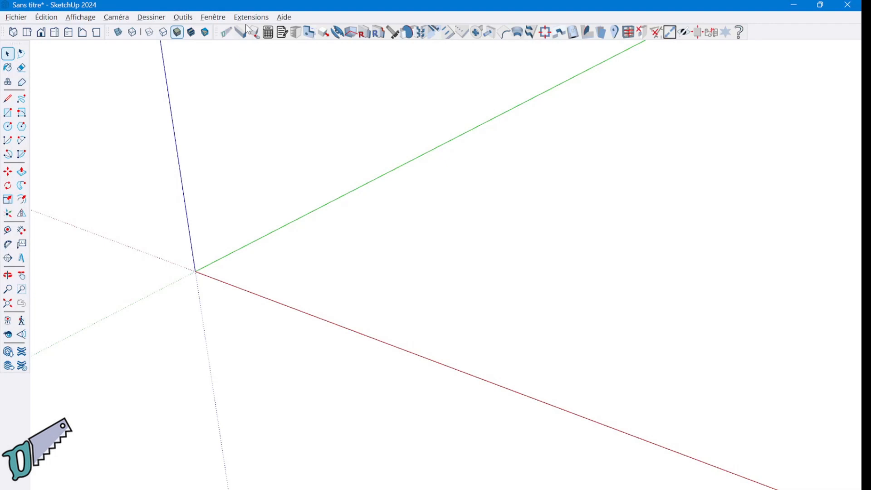
- Open 3D Warehouse and search it for "materials"
click(218, 19)
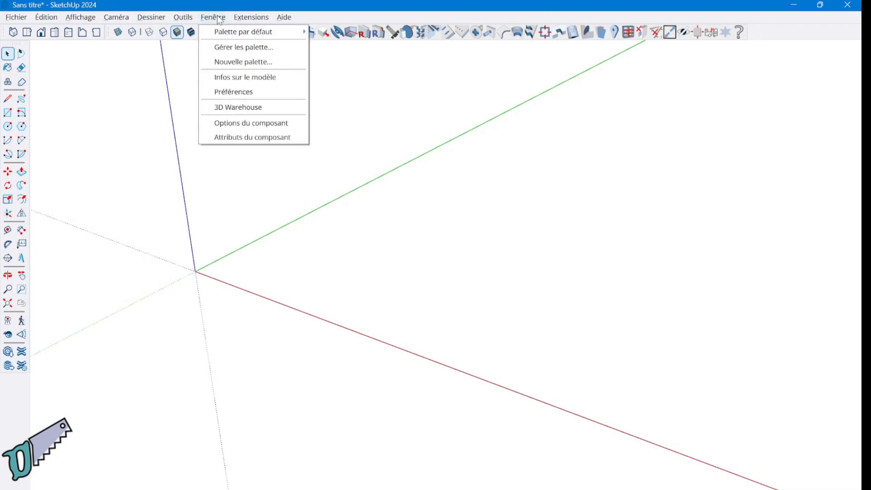
click(233, 110)
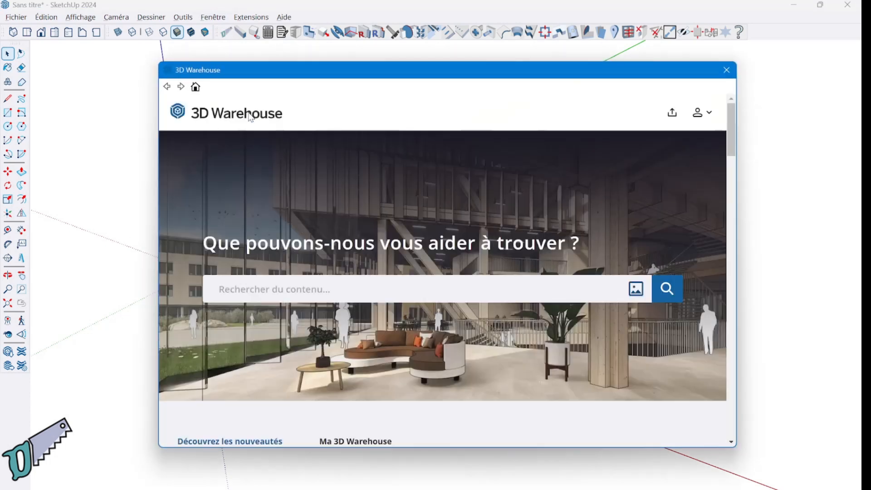
click(282, 284)
text(materials)
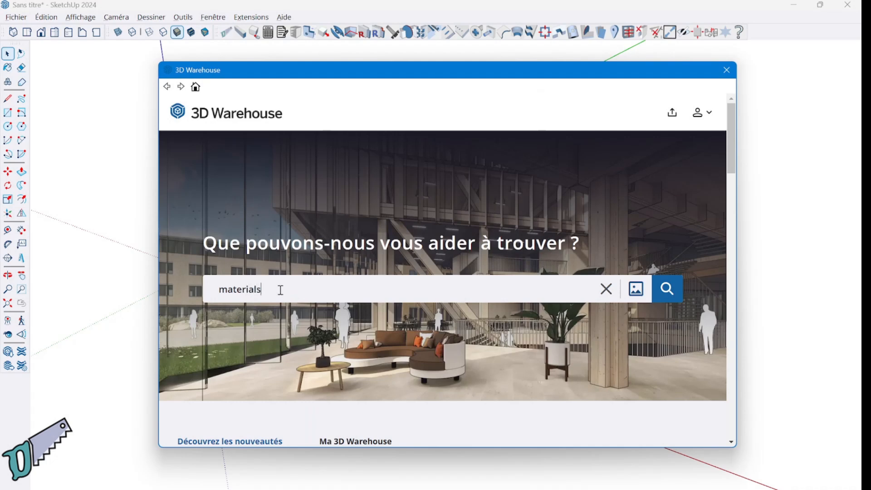
key(Return)
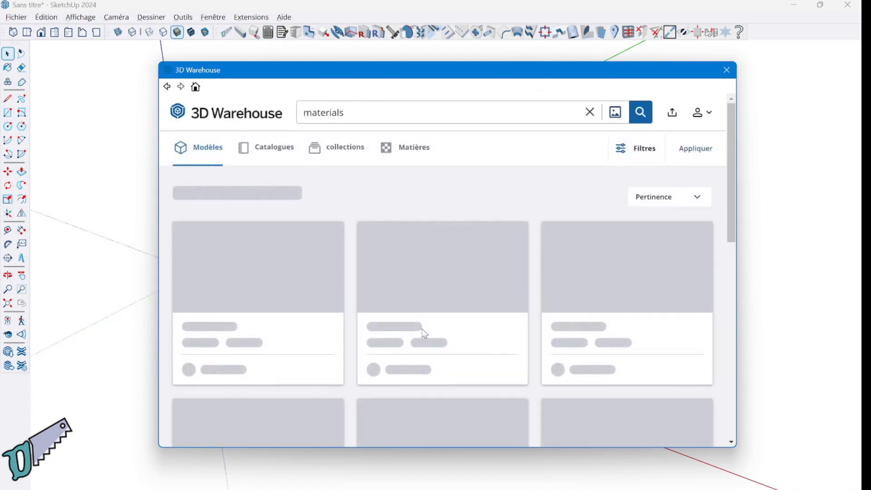
- Download the MATERIAL model with tile and waterproof wood swatches and load it directly into the current SketchUp model
scroll(608, 340, down, 3)
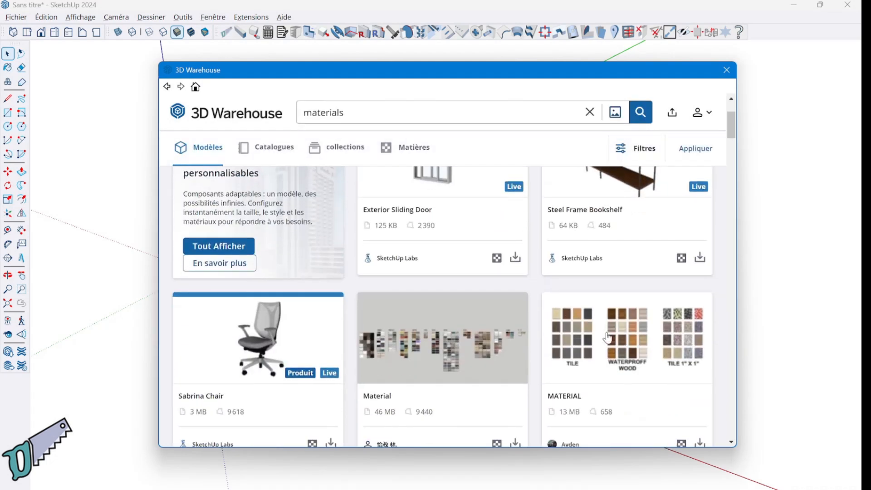
click(608, 339)
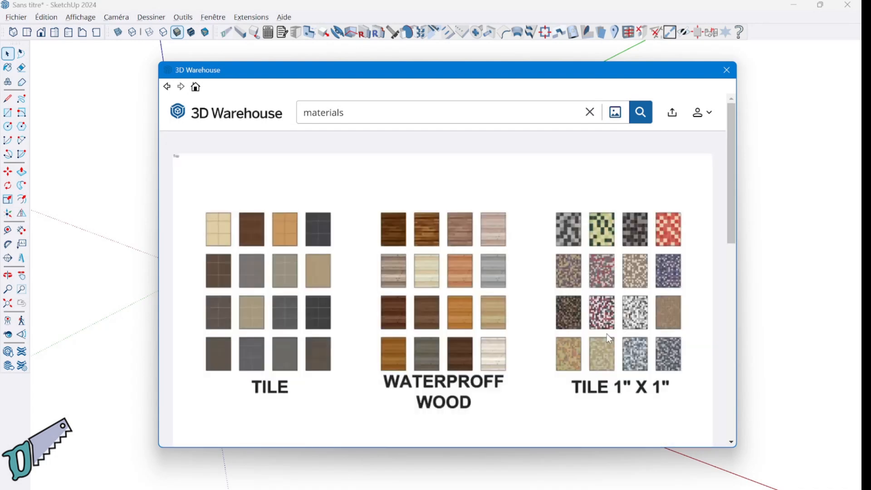
scroll(607, 334, down, 5)
click(622, 360)
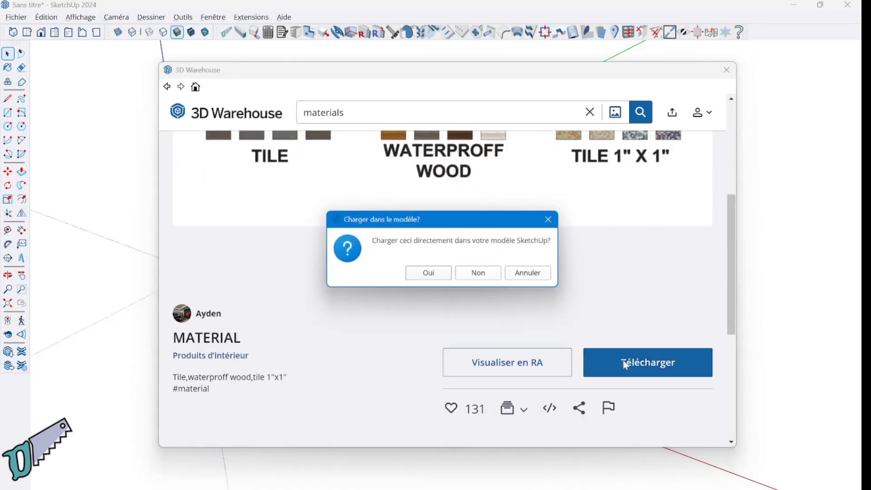
click(435, 273)
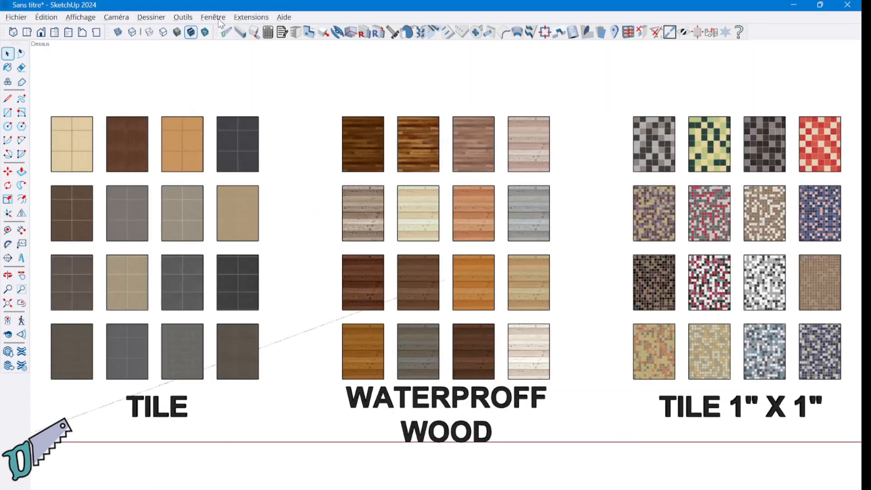
- Display the default tray and list the materials contained in the model
click(218, 19)
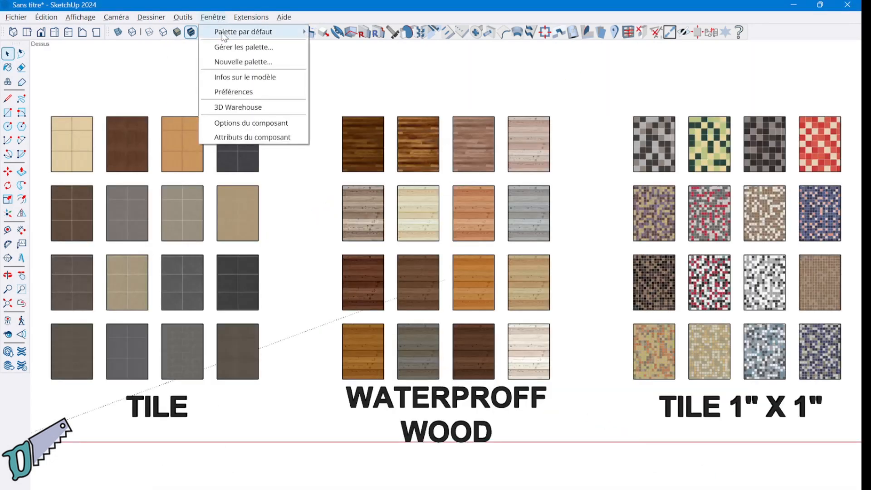
mouse_move(295, 35)
click(329, 32)
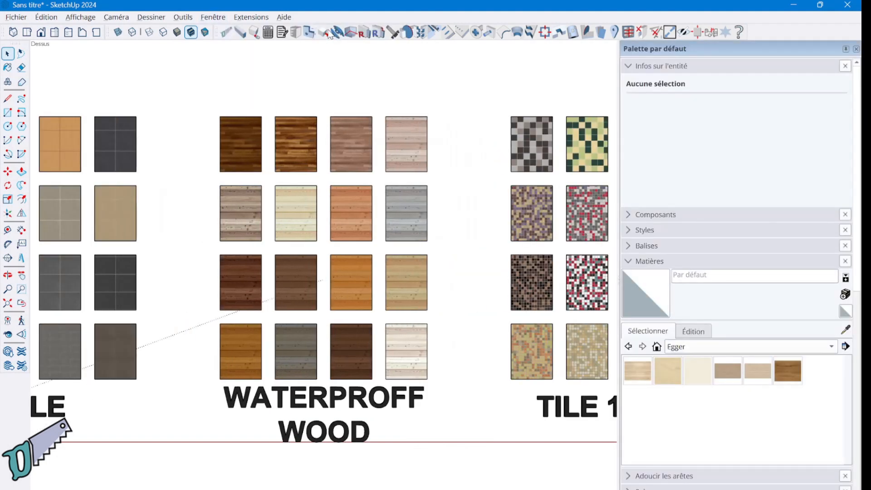
click(657, 350)
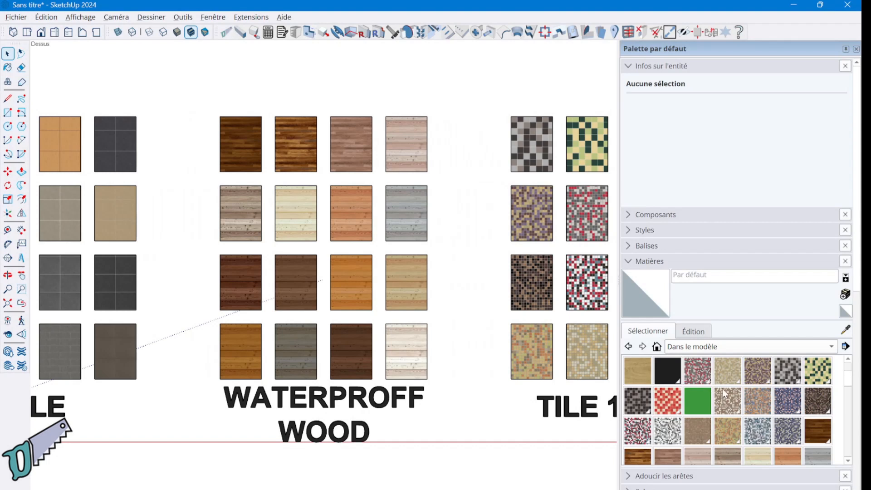
scroll(723, 389, down, 3)
- Save the in-model materials as a collection in a new folder named SKP_materials inside the SketchUp Materials folder
click(846, 347)
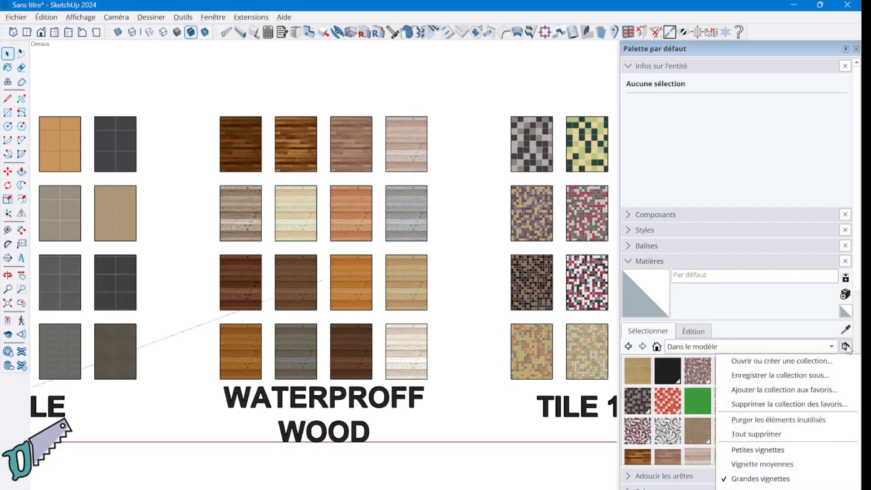
click(820, 377)
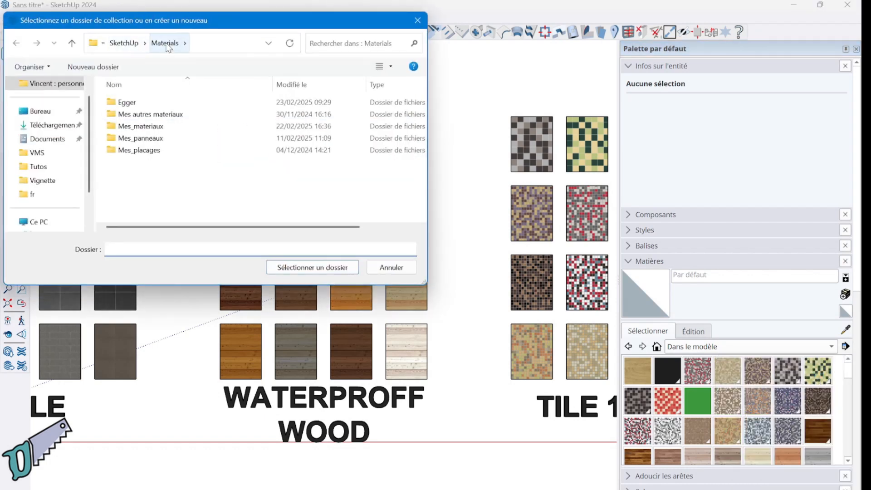
right_click(164, 197)
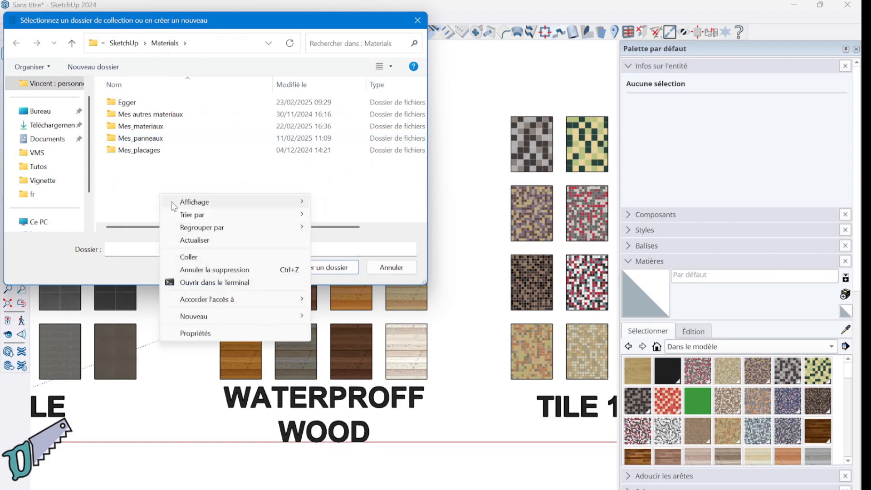
mouse_move(209, 320)
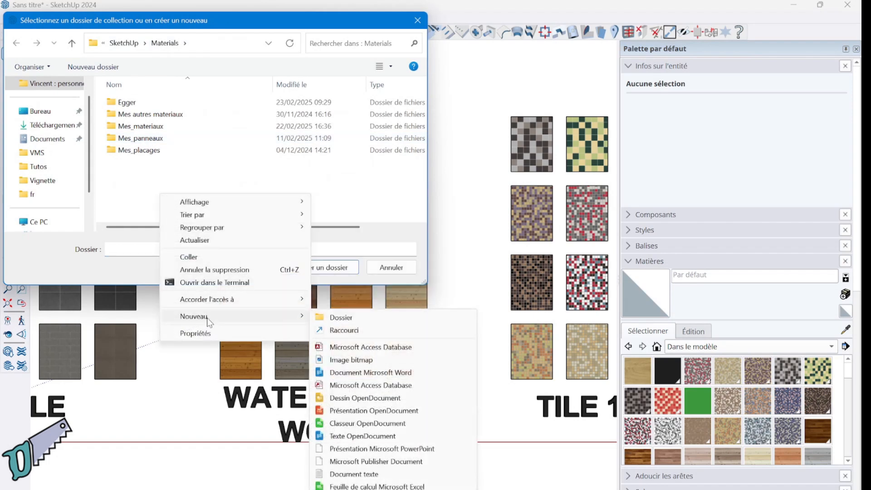
click(347, 318)
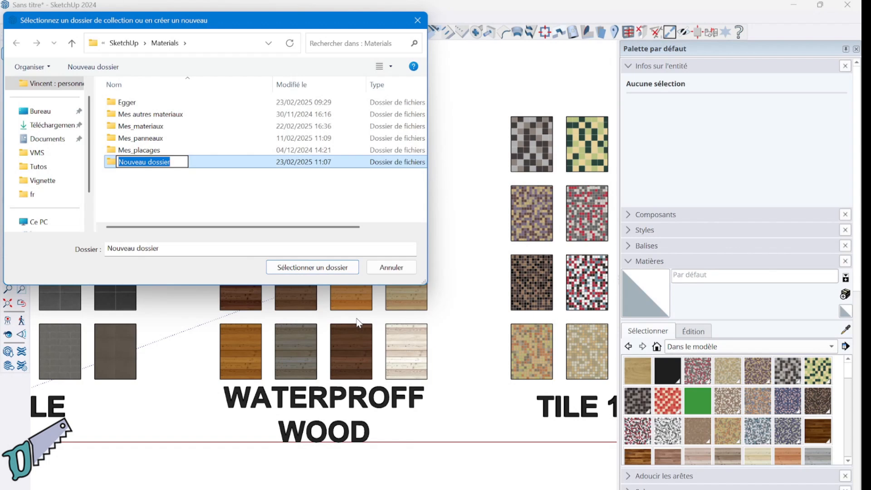
text(SKP_materials)
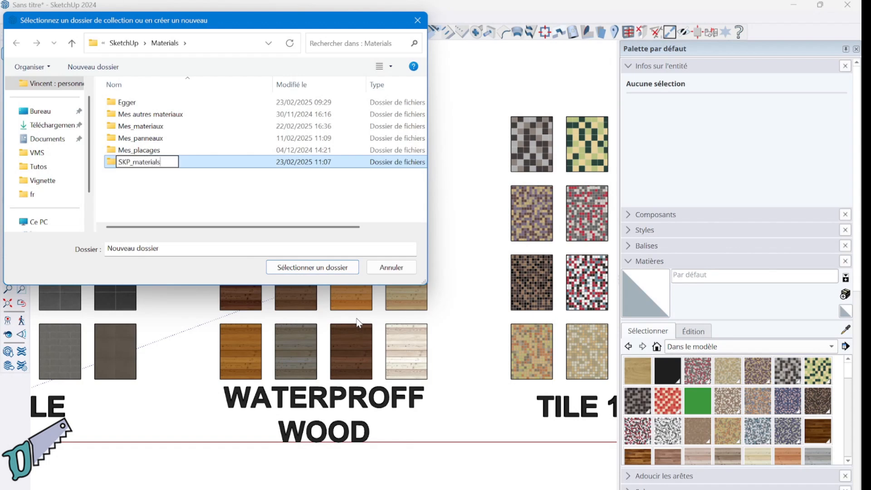
click(321, 270)
click(320, 269)
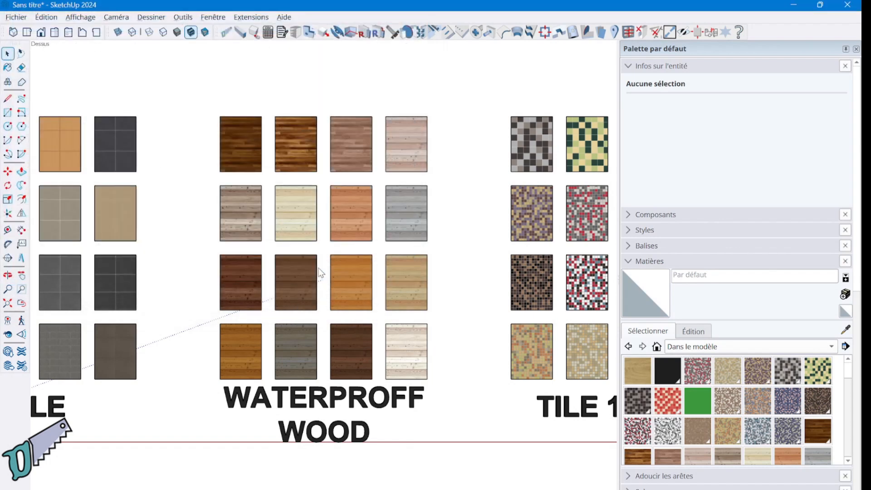
- Switch to File Explorer and open the SKP_materials folder to examine the saved material files
key(alt+Tab)
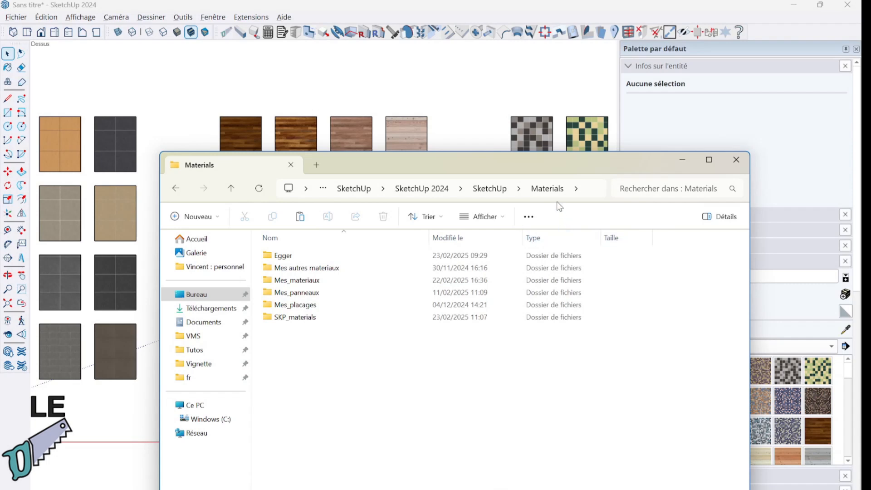
double_click(291, 318)
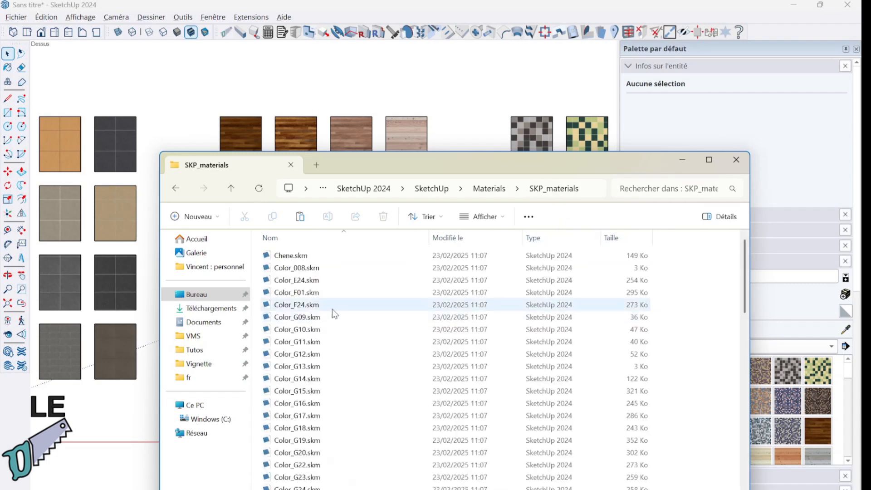
- Look through the saved .skm material files in the SKP_materials folder
scroll(338, 295, down, 1)
scroll(338, 291, down, 12)
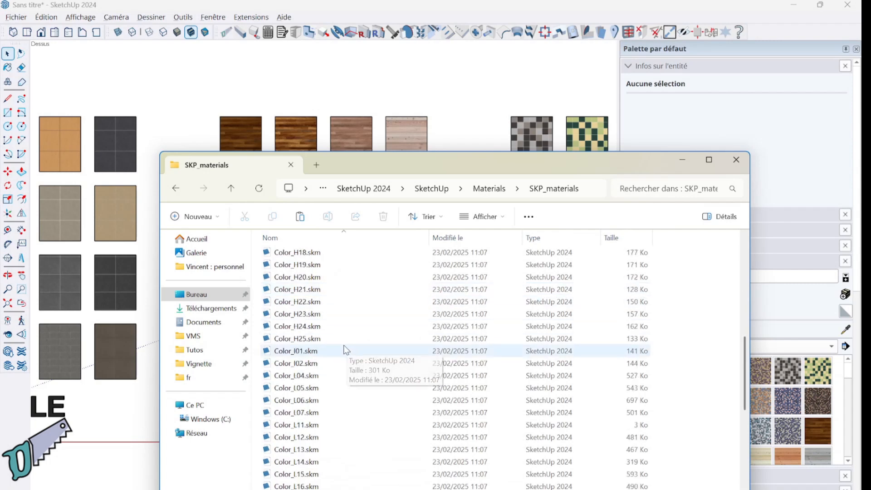
scroll(344, 354, down, 3)
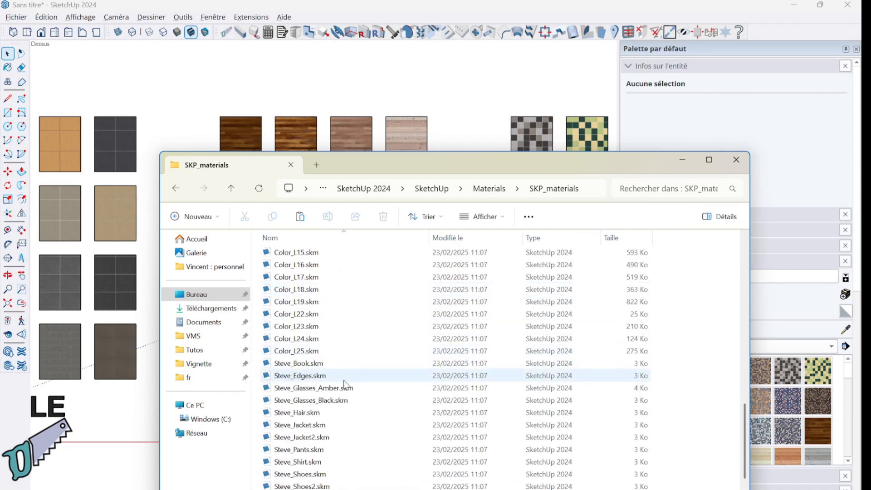
scroll(333, 472, down, 1)
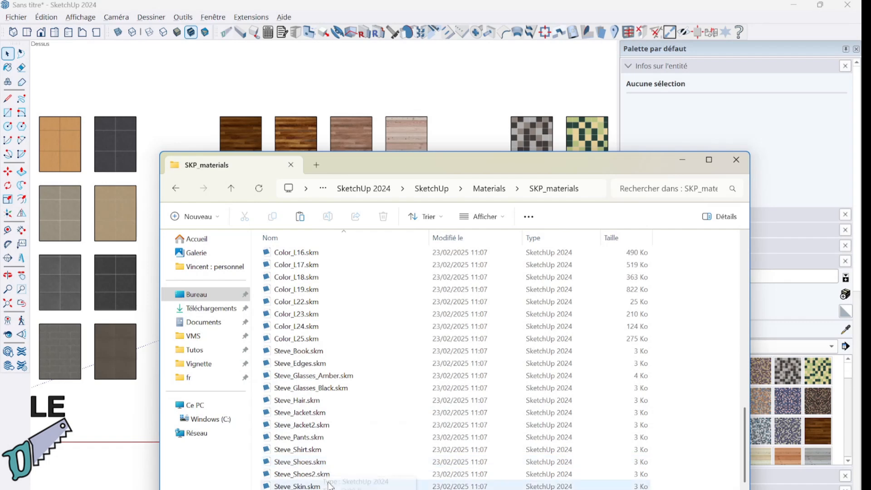
scroll(334, 474, up, 4)
scroll(357, 315, up, 6)
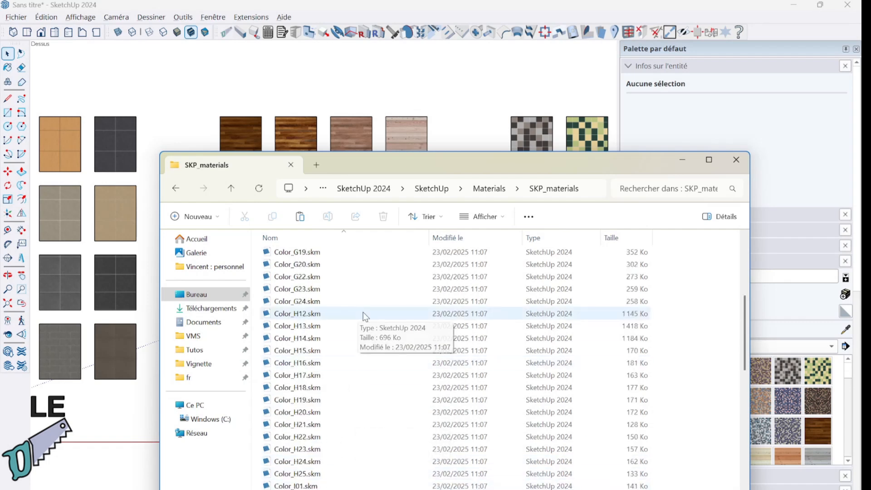
scroll(365, 313, up, 5)
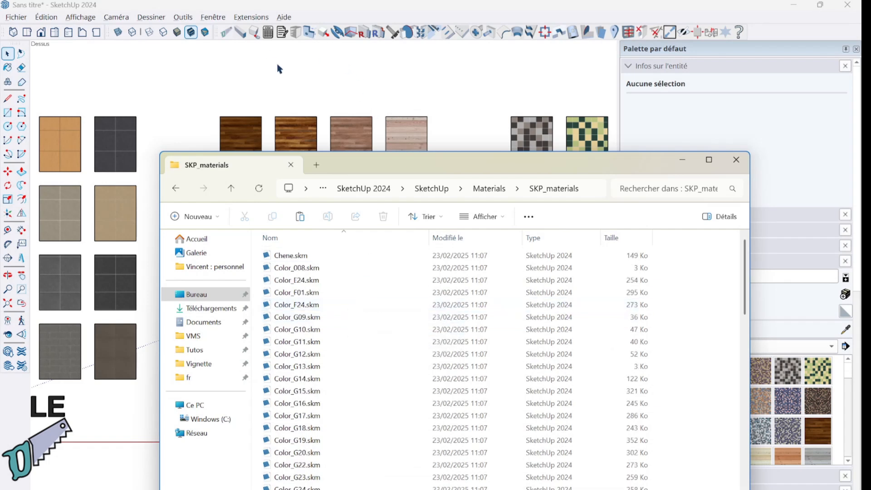
- Run the VMS_Up Ajout matériau extension on the SKP_materials folder with Matériaux as the result to generate its thumbnails
click(256, 21)
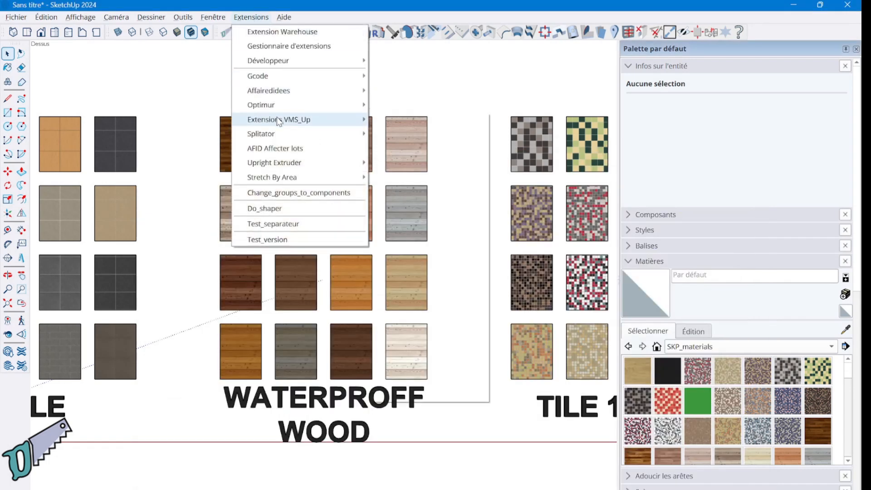
mouse_move(280, 123)
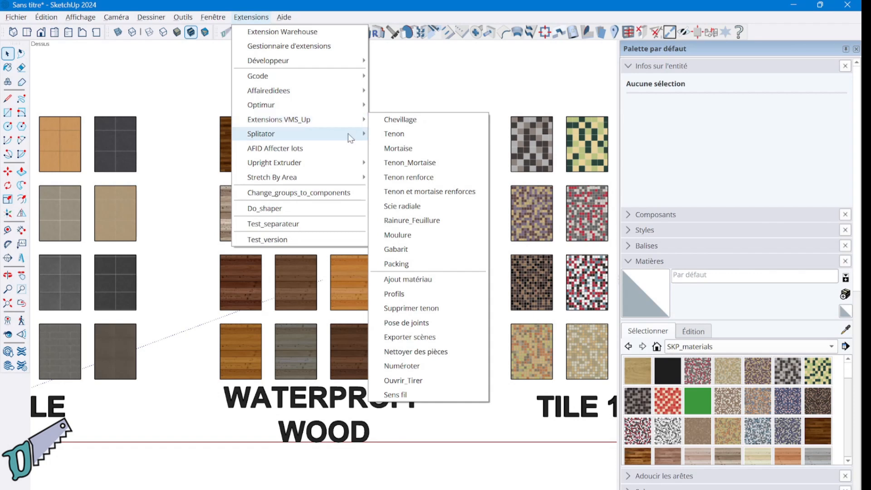
click(412, 280)
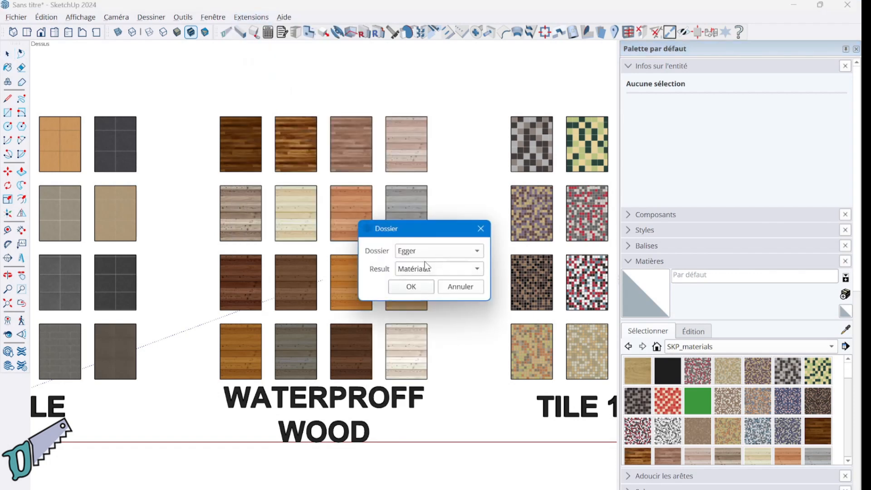
click(434, 251)
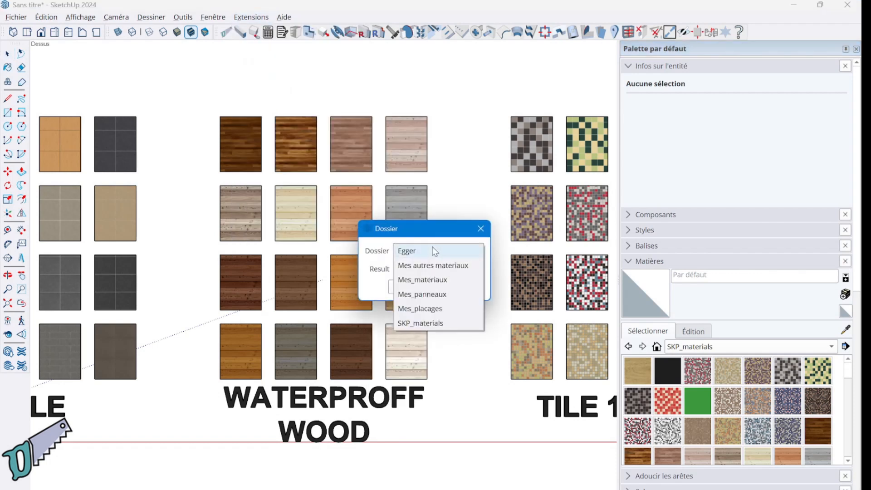
click(420, 323)
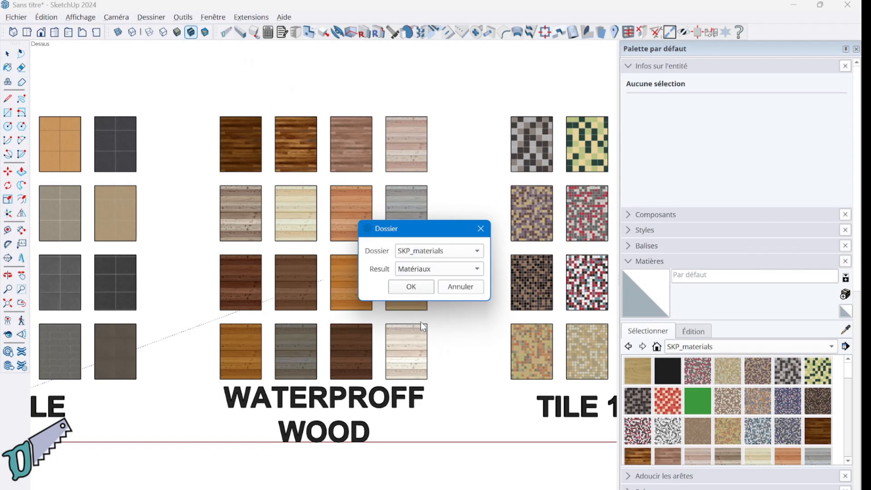
click(435, 270)
click(415, 289)
click(412, 287)
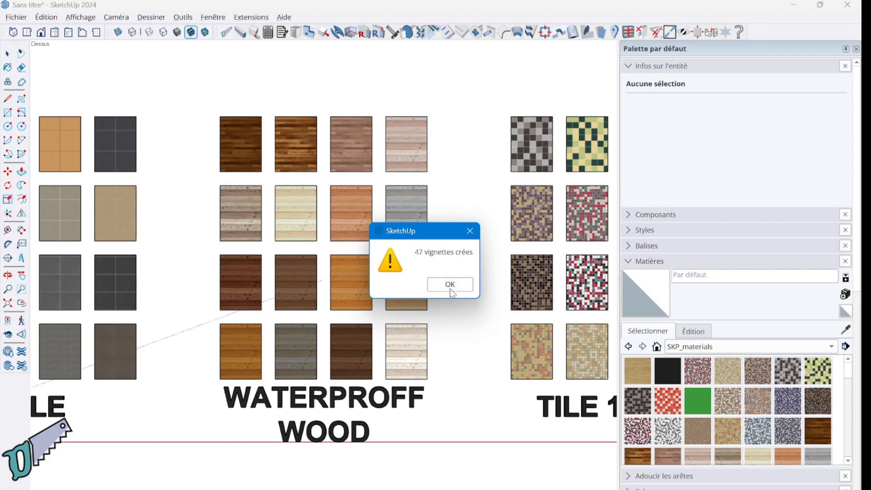
click(451, 285)
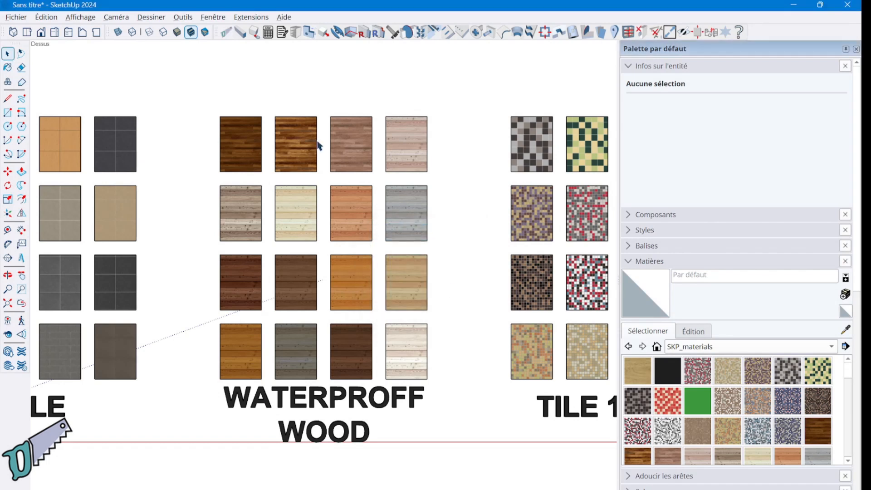
- Open the Piece dialog, choose SKP_materials as the material folder, examine its swatches and close the dialog
click(239, 32)
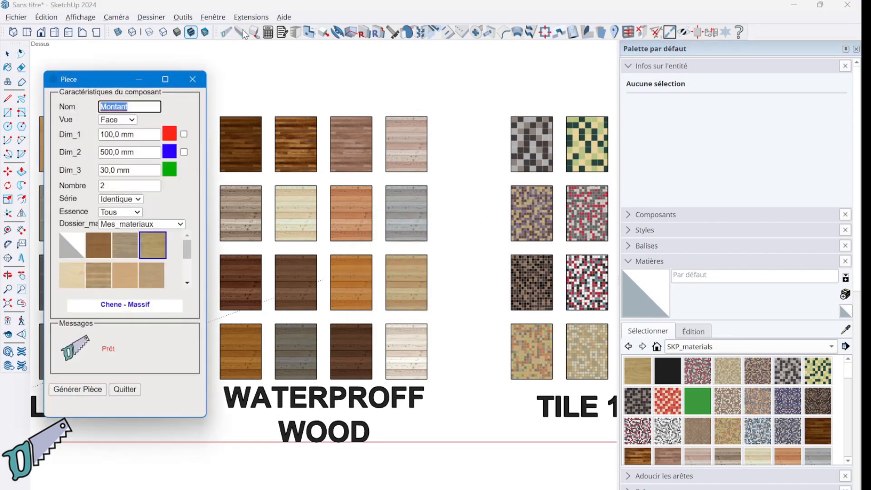
click(117, 226)
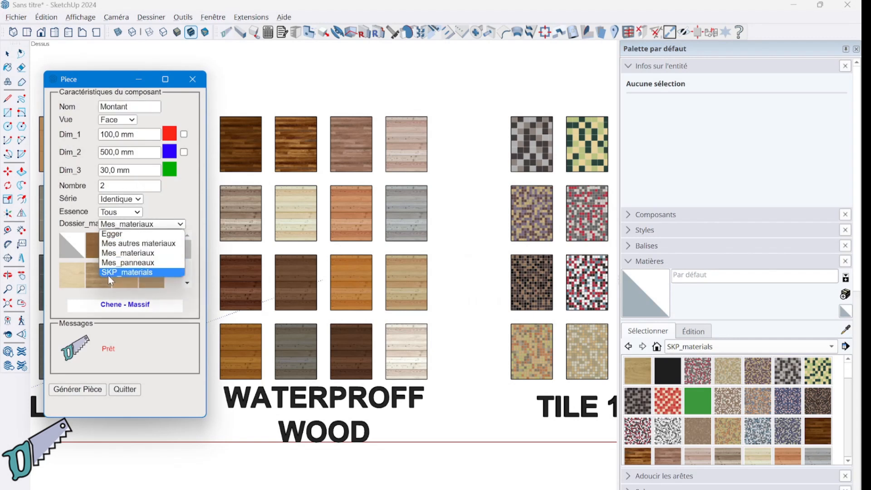
scroll(107, 279, down, 6)
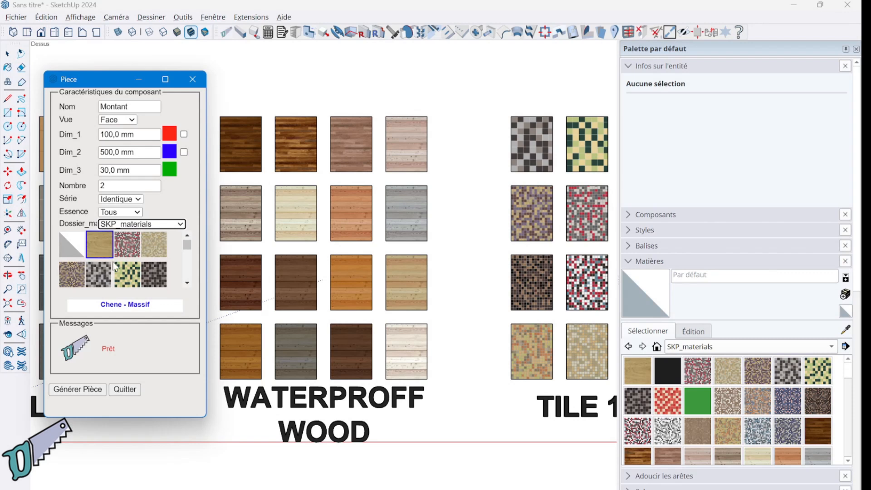
scroll(114, 266, up, 6)
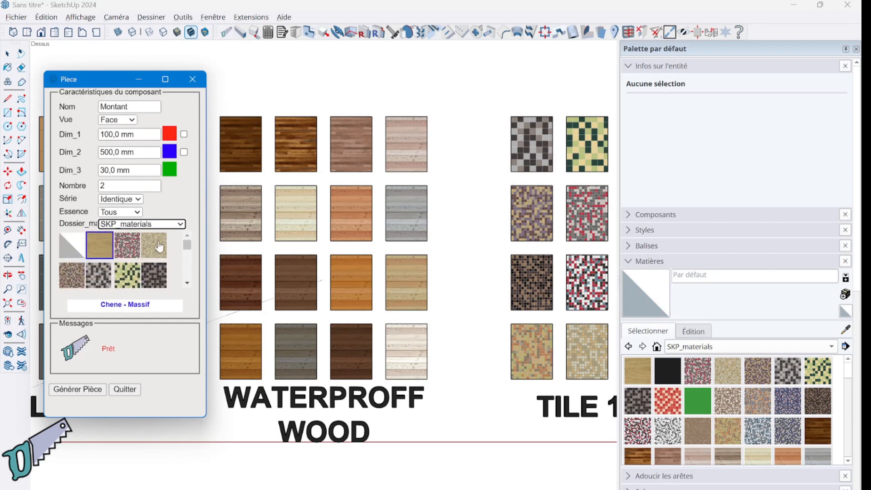
scroll(154, 271, down, 1)
scroll(154, 271, down, 2)
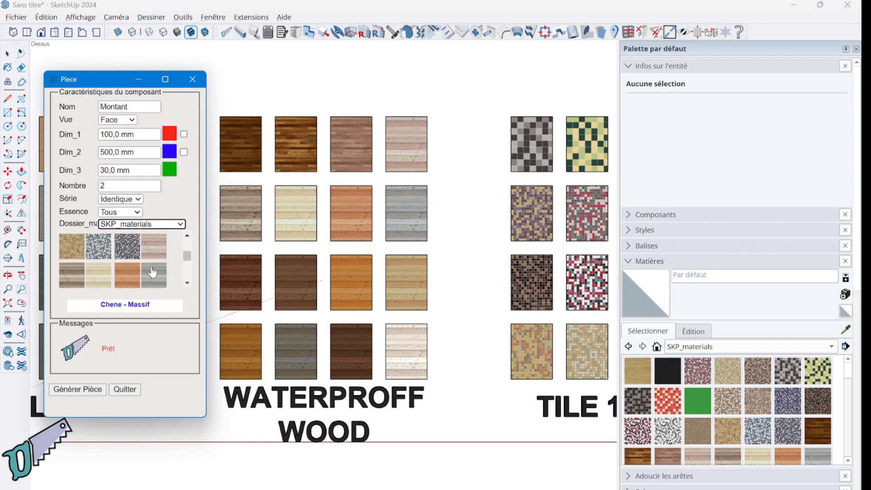
scroll(152, 272, down, 1)
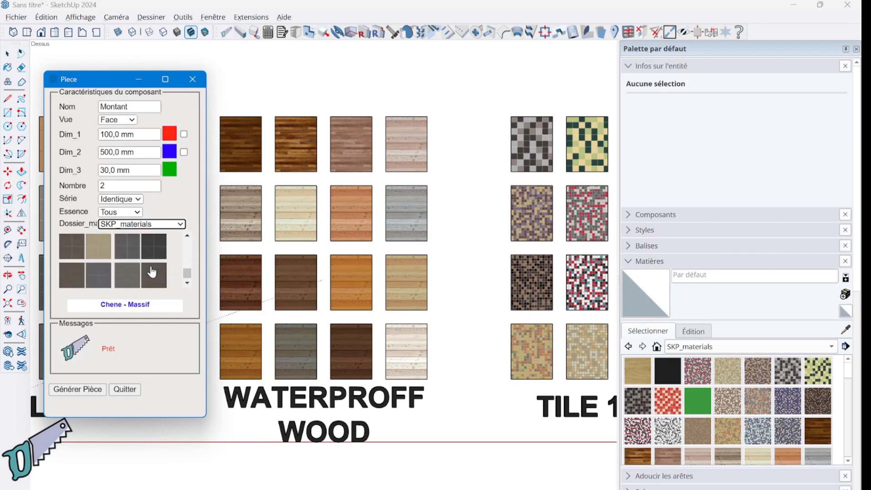
click(193, 75)
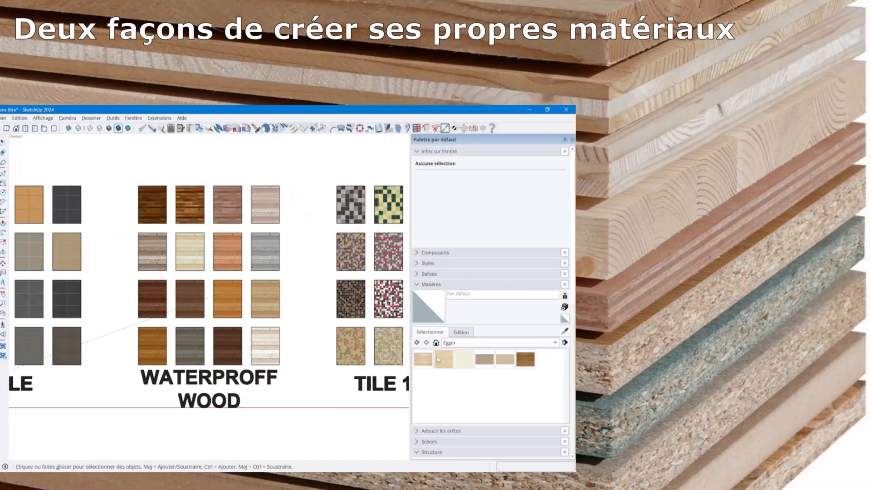
- List the in-model materials and open the folder selection for saving them as a collection
click(657, 347)
scroll(481, 375, down, 8)
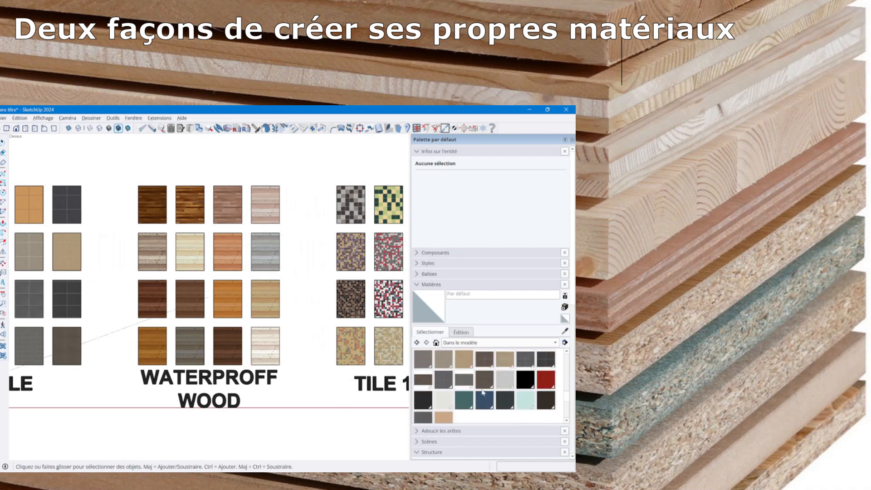
scroll(482, 393, down, 2)
scroll(458, 401, up, 10)
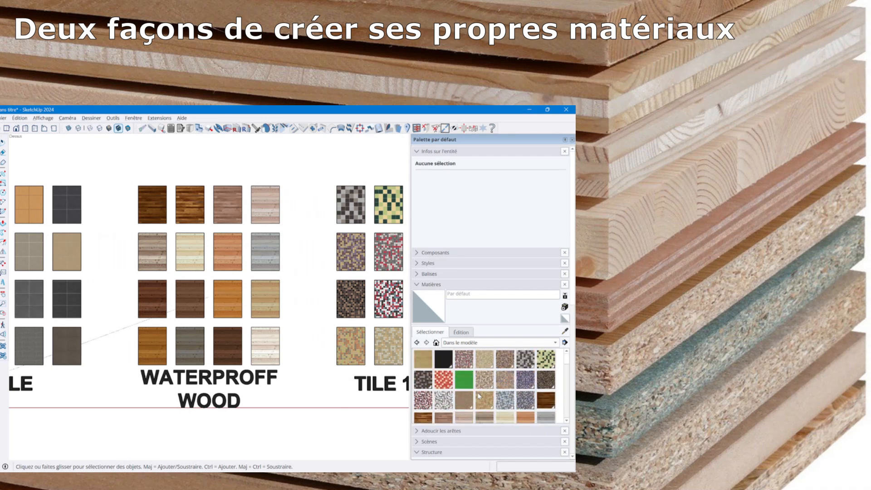
click(565, 343)
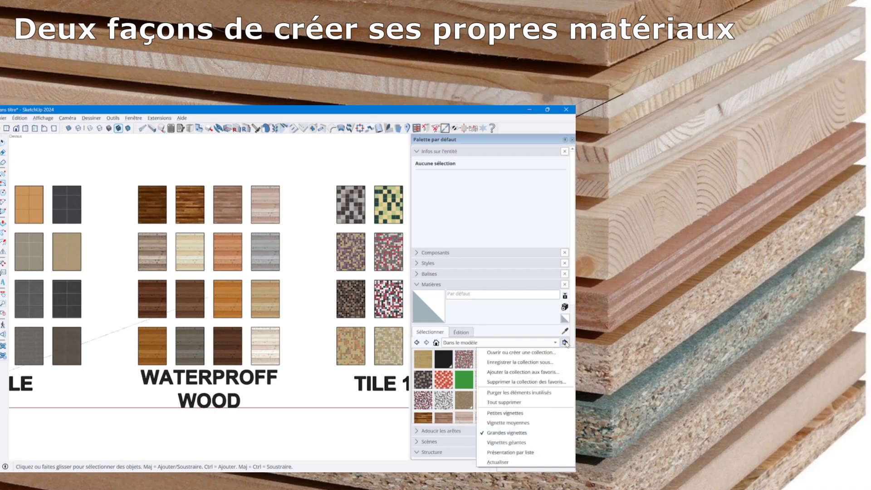
click(548, 364)
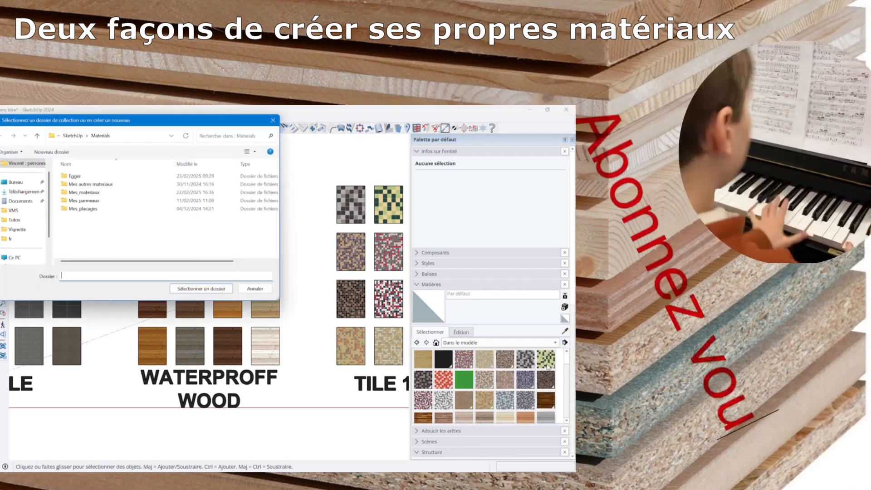